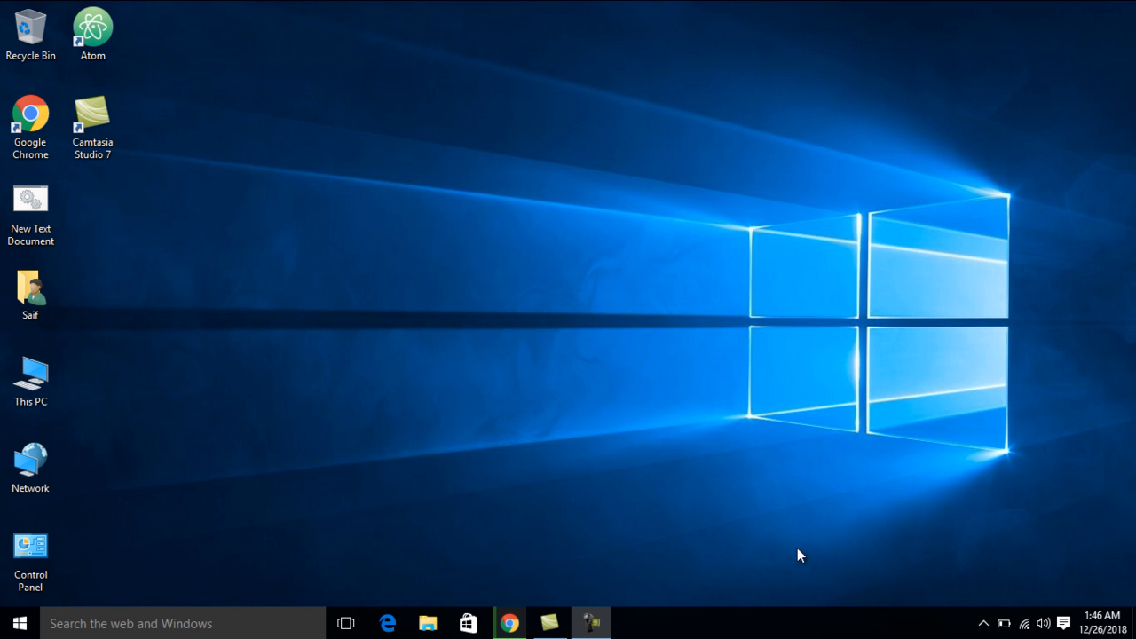
Switch to Google Chrome
left_click(525, 621)
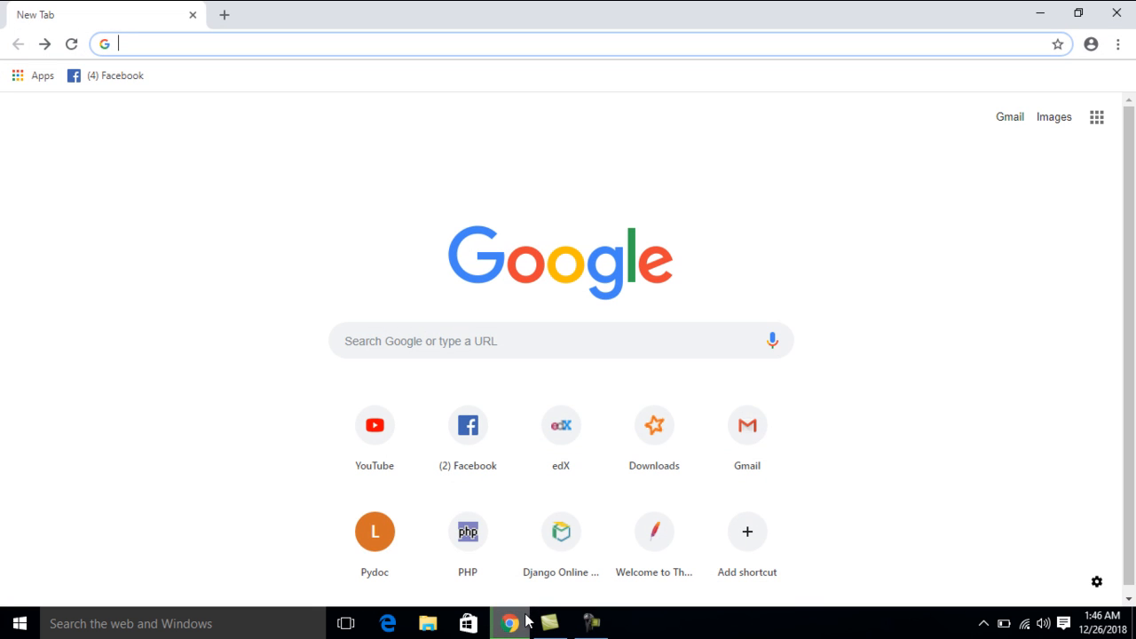
type("yo")
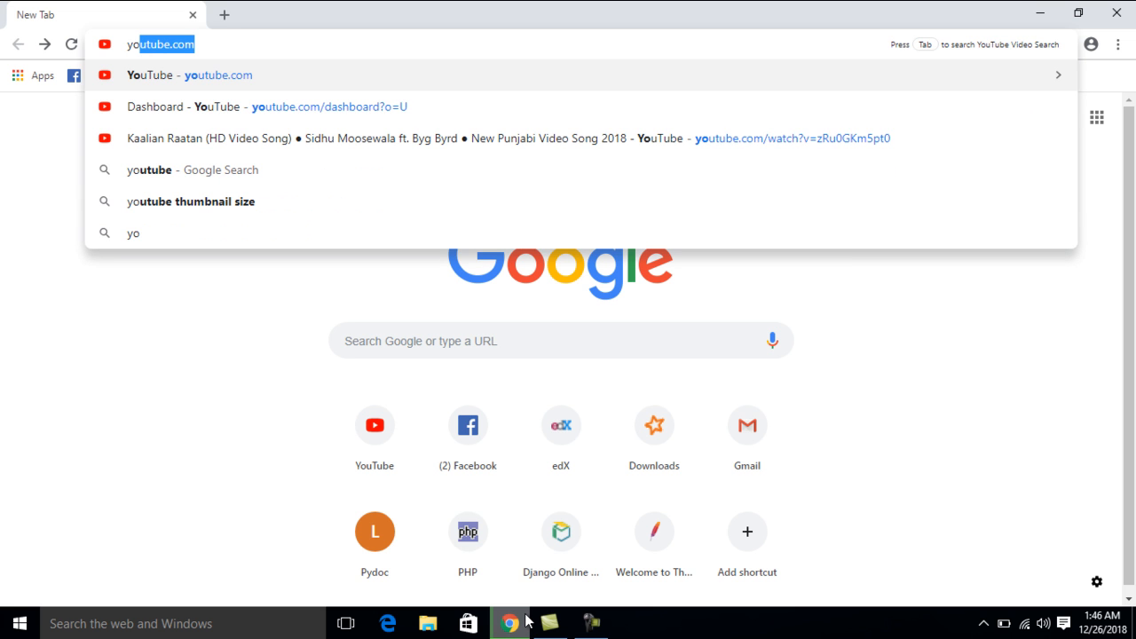
type("utube.co")
key("BackSpace")
key("BackSpace")
key("BackSpace")
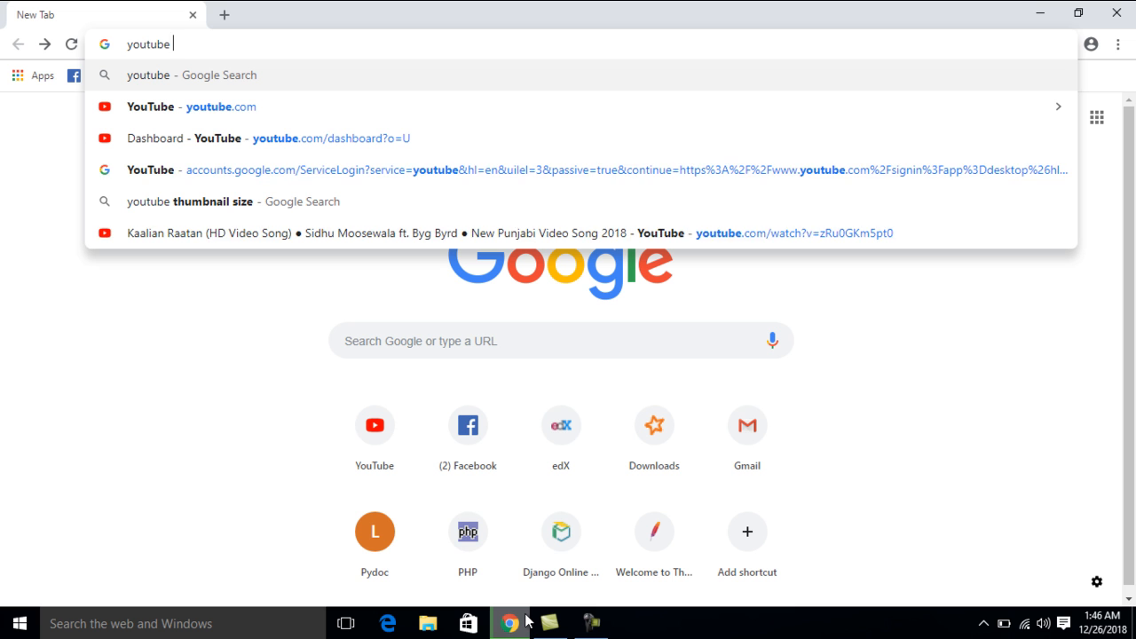
type("thu")
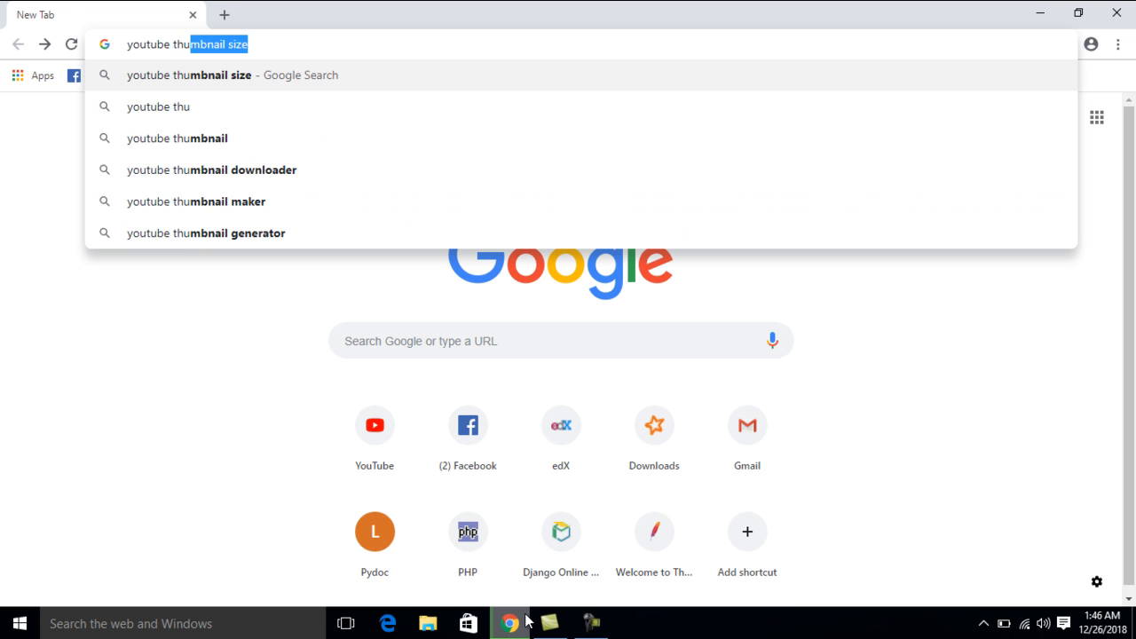
key("Delete")
key("Return")
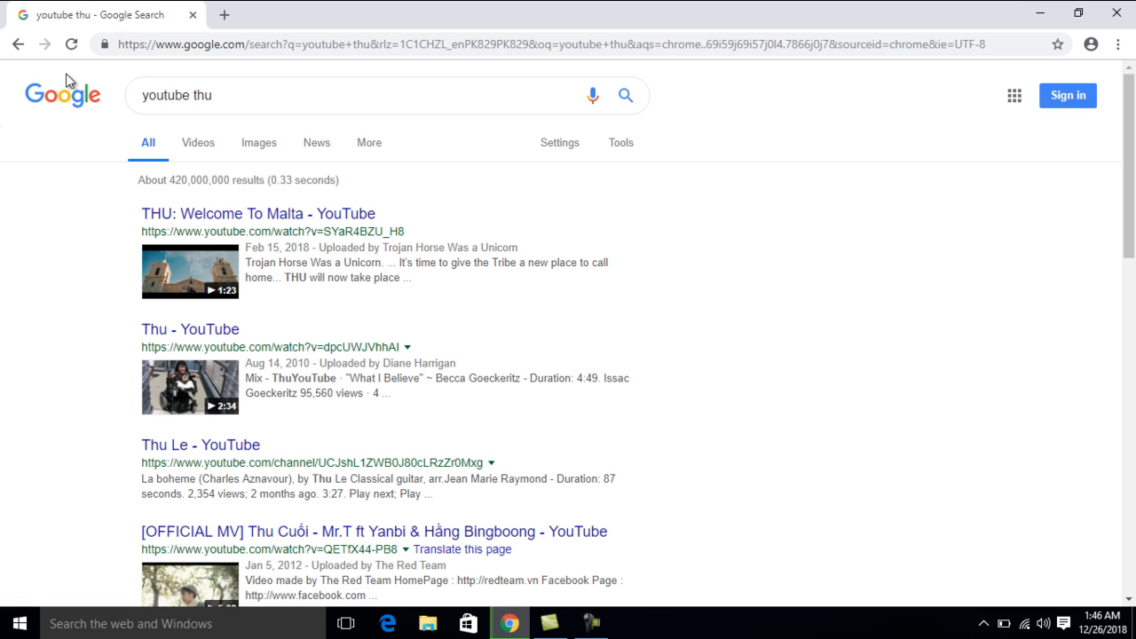
left_click(16, 46)
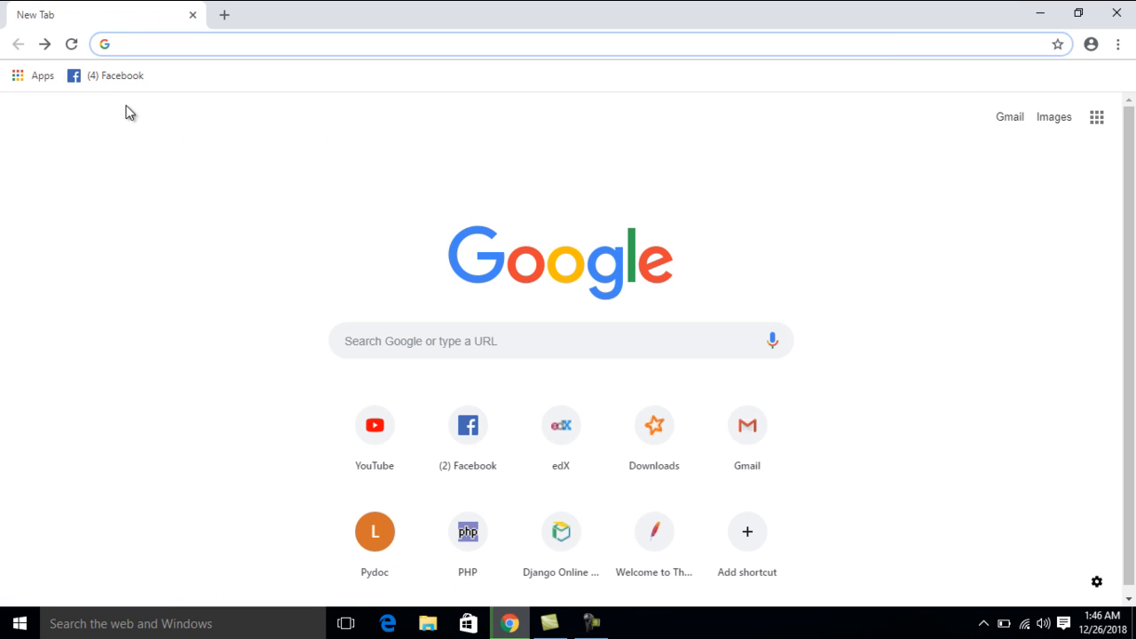
Search Google for "youtube thumbnail size" to find the recommended thumbnail dimensions
type("yout")
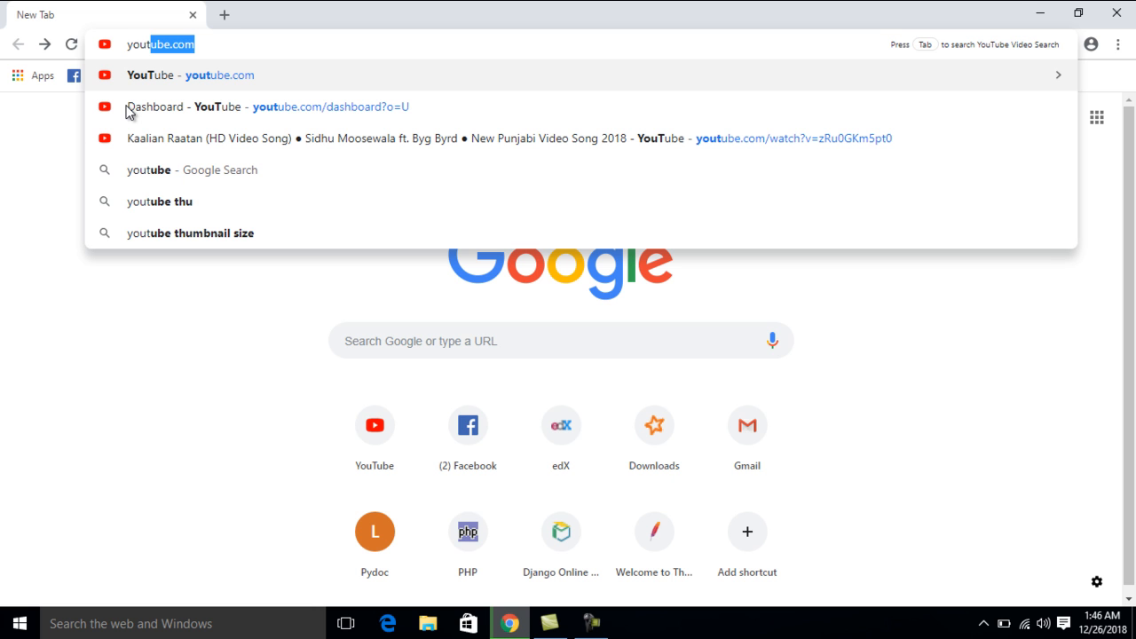
type("u")
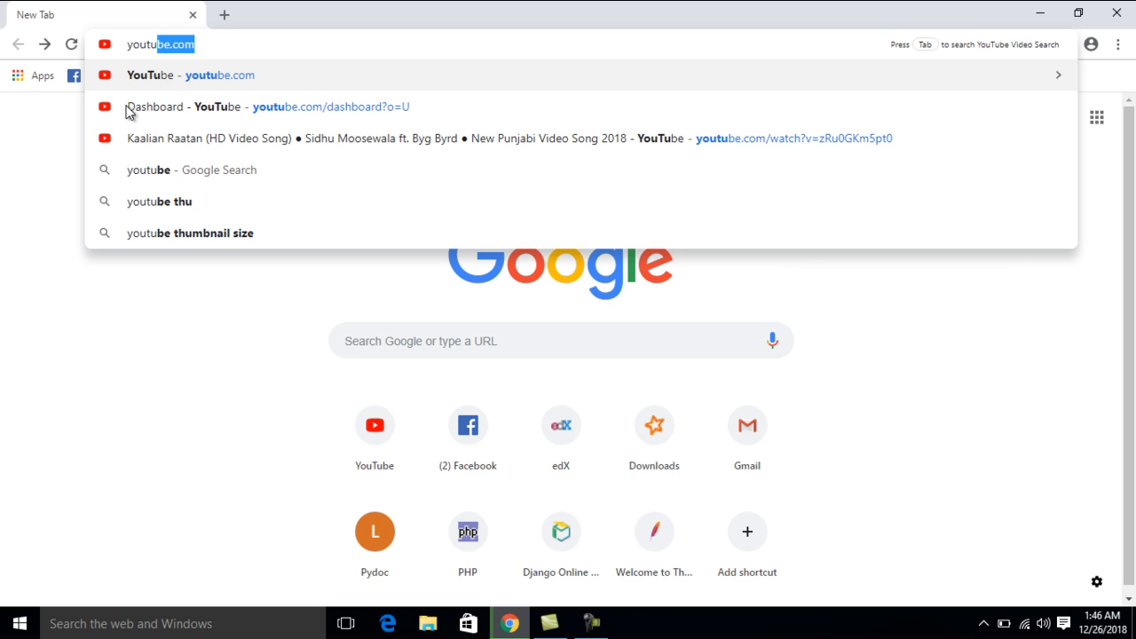
type("bet")
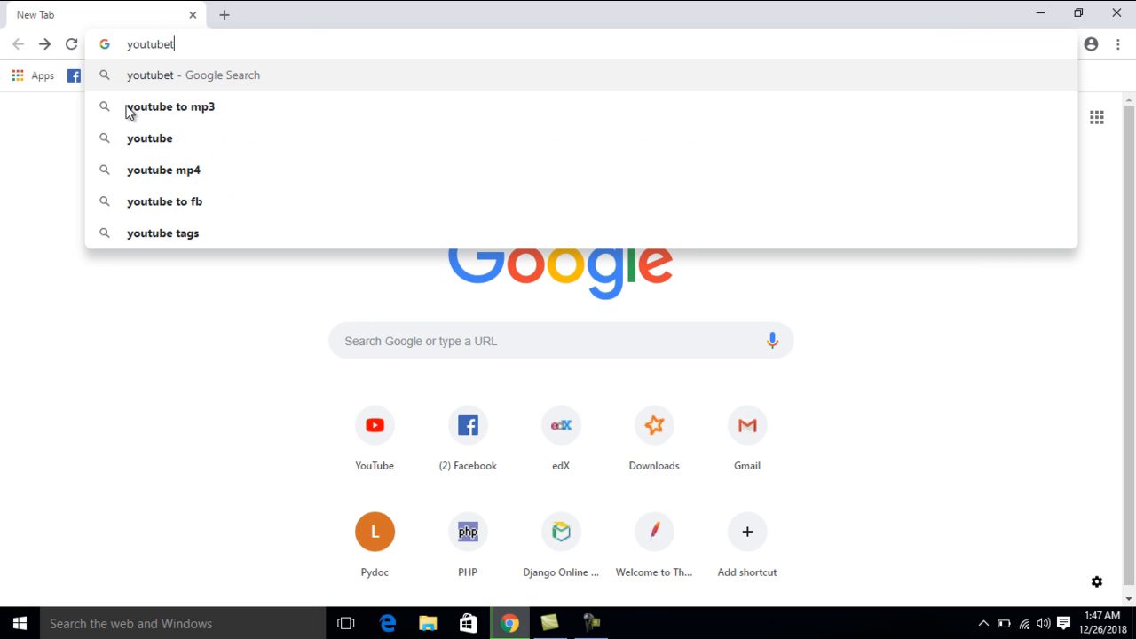
key("BackSpace")
type("thu")
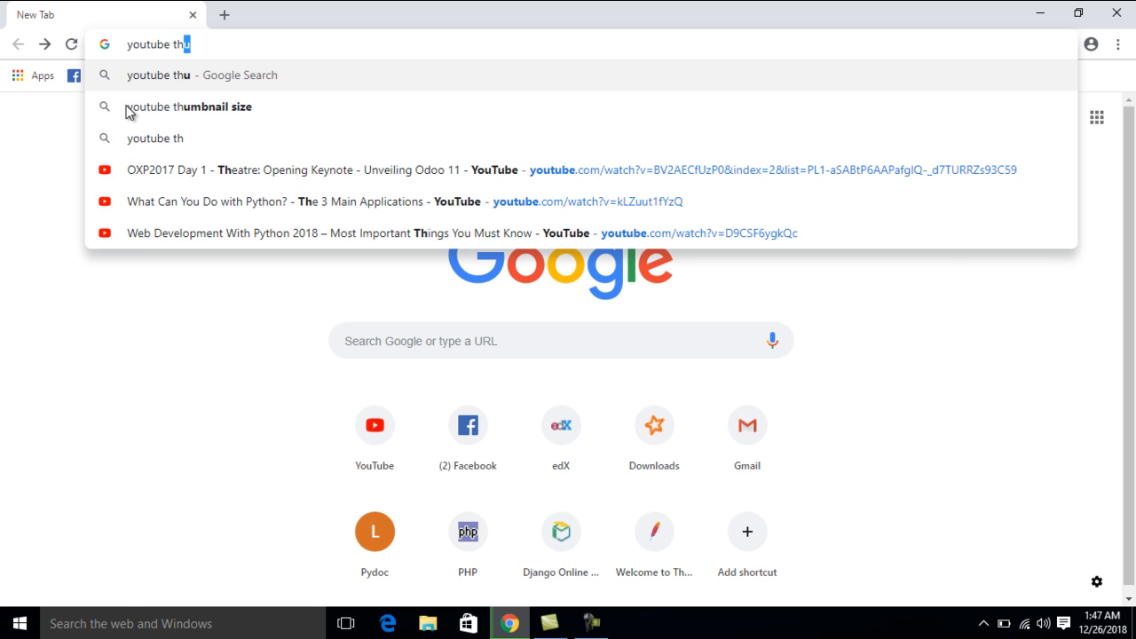
key("Down")
key("Return")
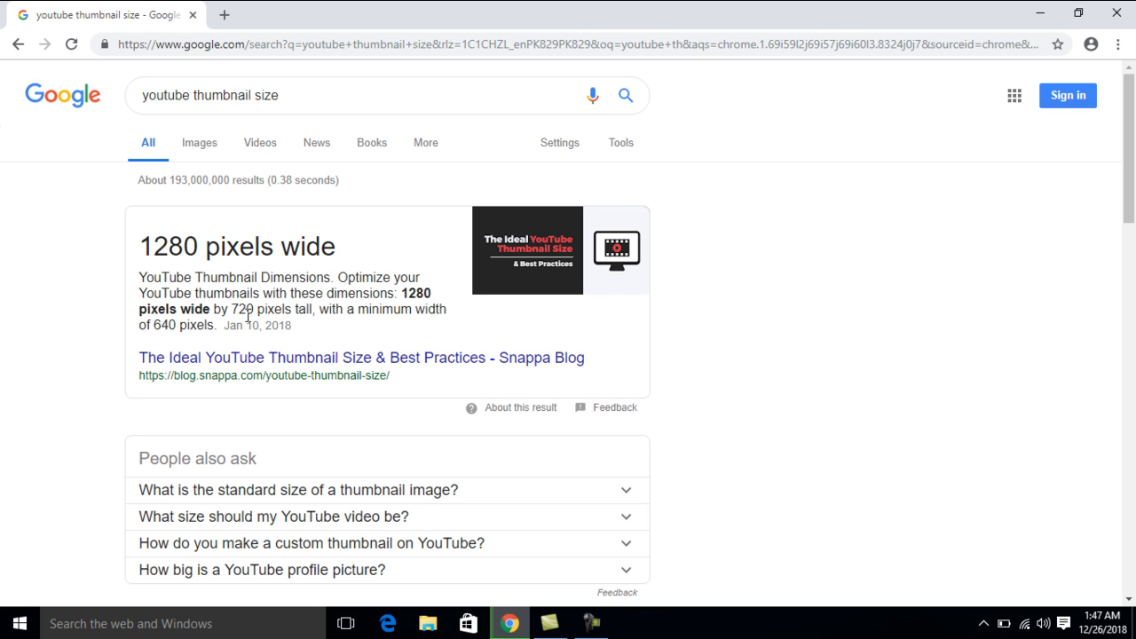
Open Paint from the Windows search and maximize its window
left_click(214, 628)
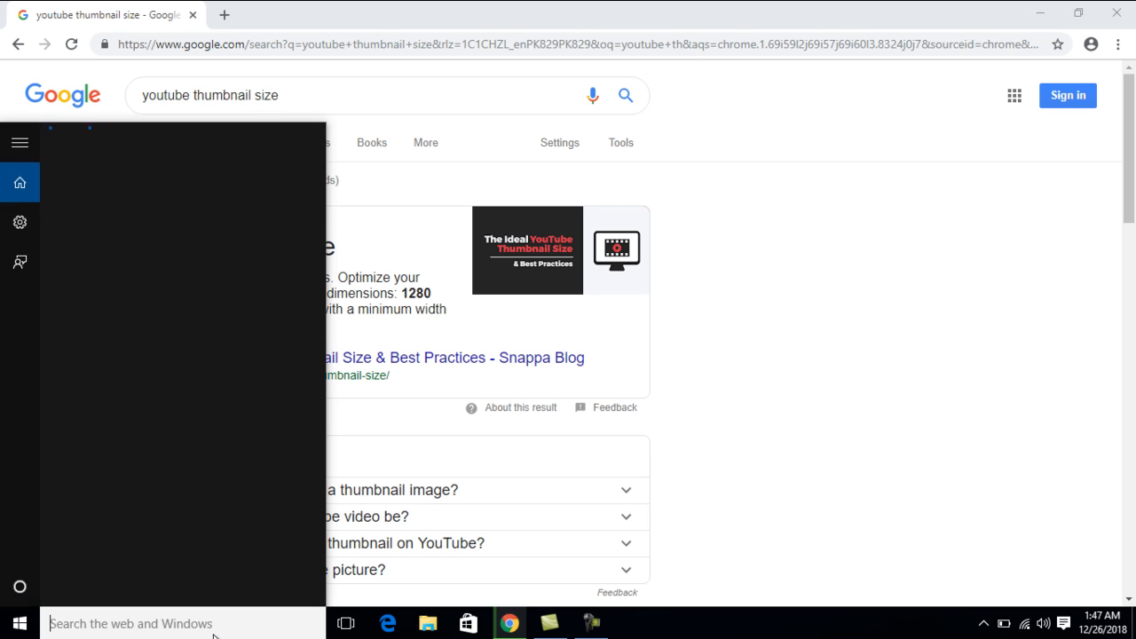
type("pain")
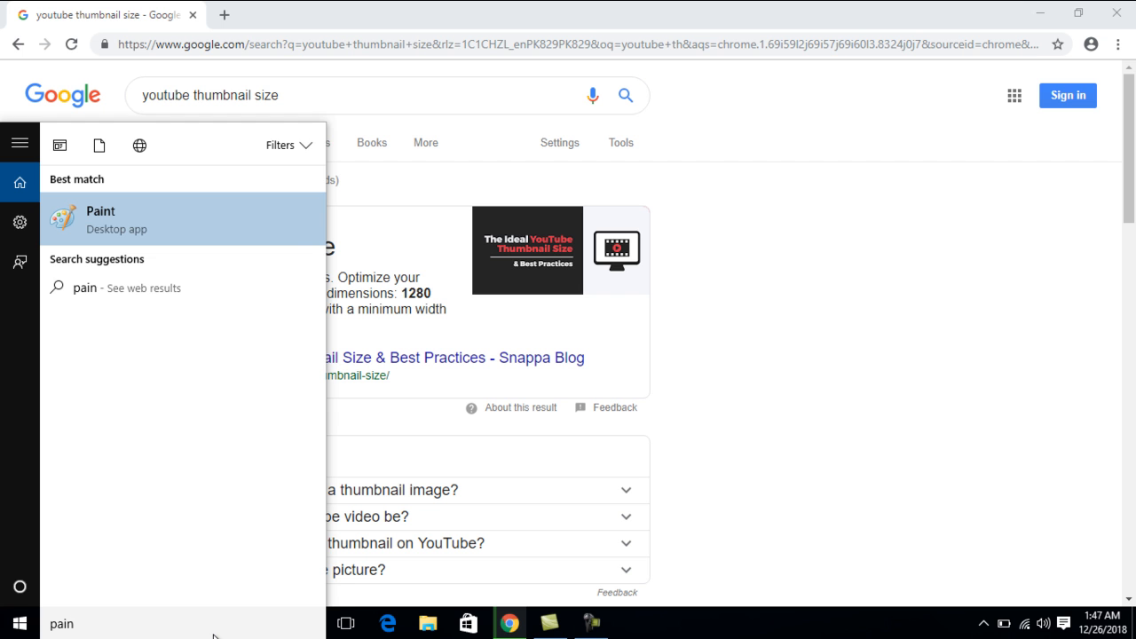
key("Return")
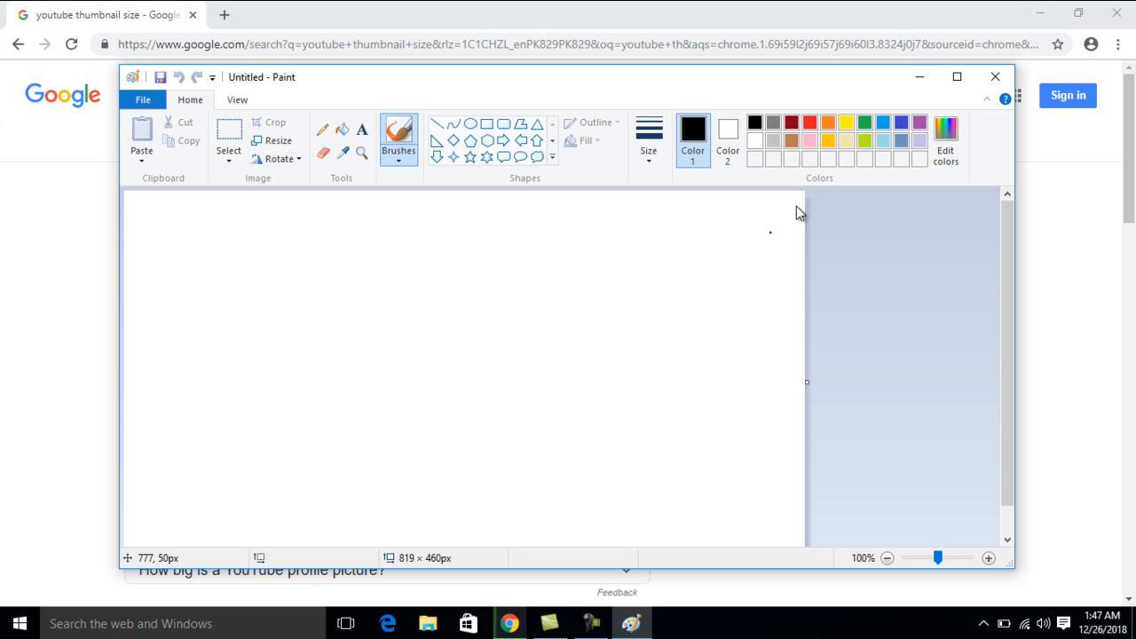
left_click(954, 77)
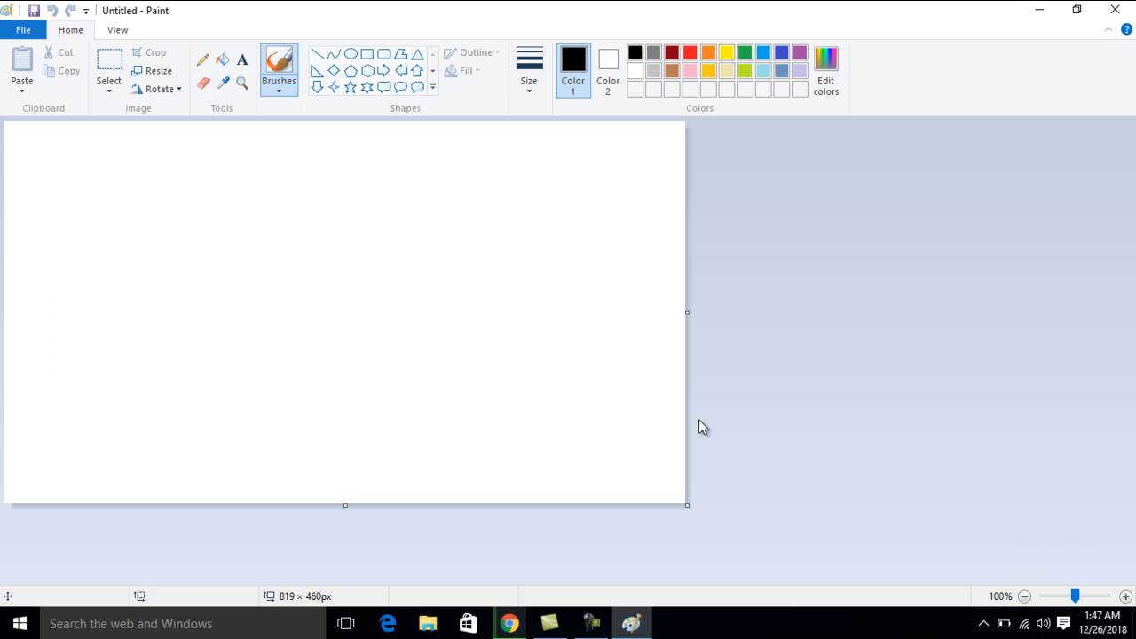
Enlarge the blank canvas to about 1284 × 710 px to approximate the YouTube thumbnail size
left_click_drag(686, 508, 1069, 525)
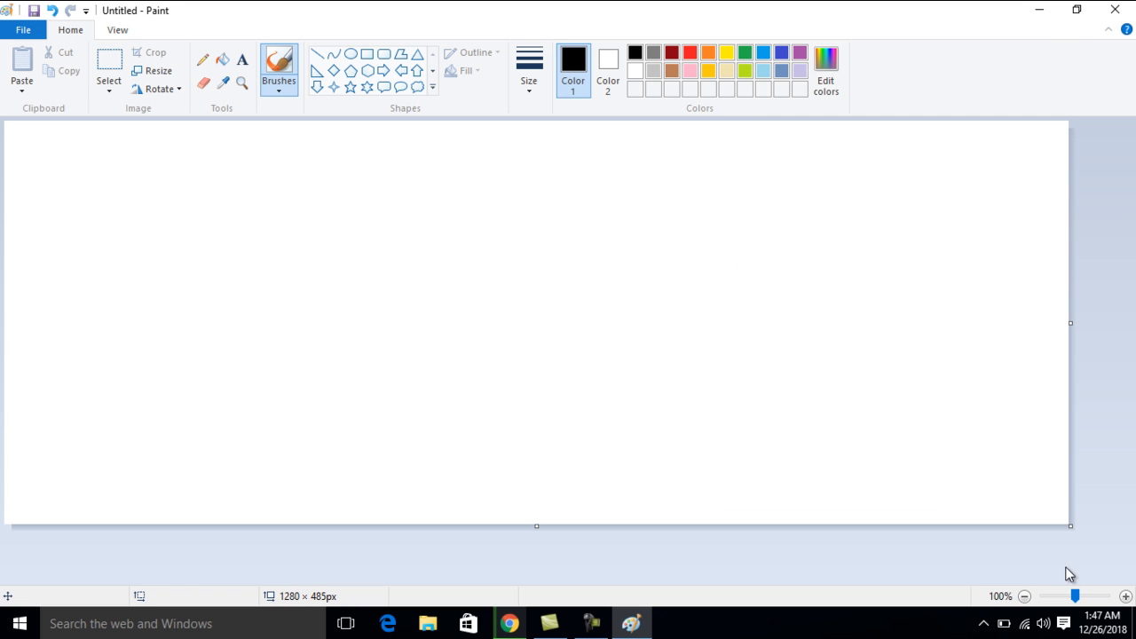
left_click(1024, 596)
left_click(1025, 596)
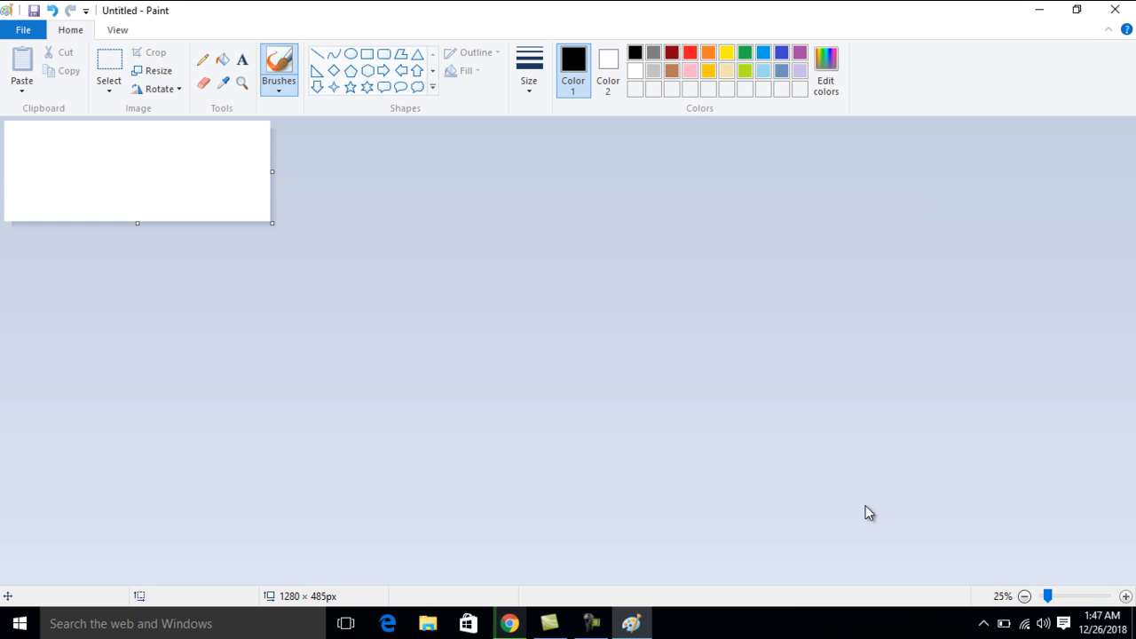
mouse_move(272, 222)
left_mouse_down()
mouse_move(289, 261)
mouse_move(305, 224)
mouse_move(328, 220)
mouse_move(280, 227)
left_mouse_up()
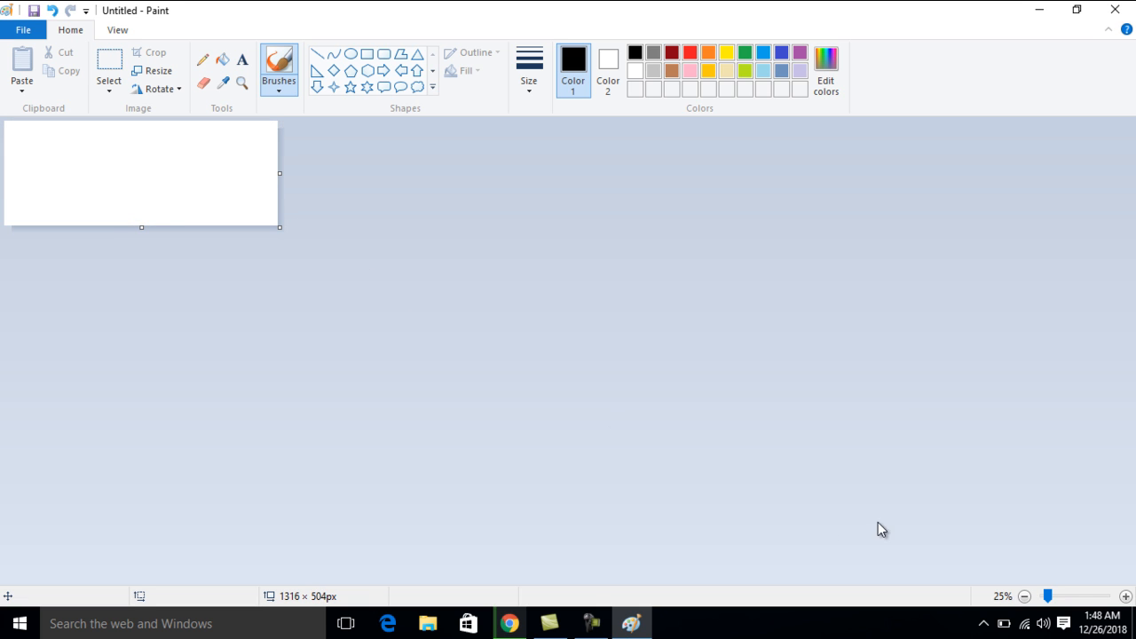
left_click(1125, 596)
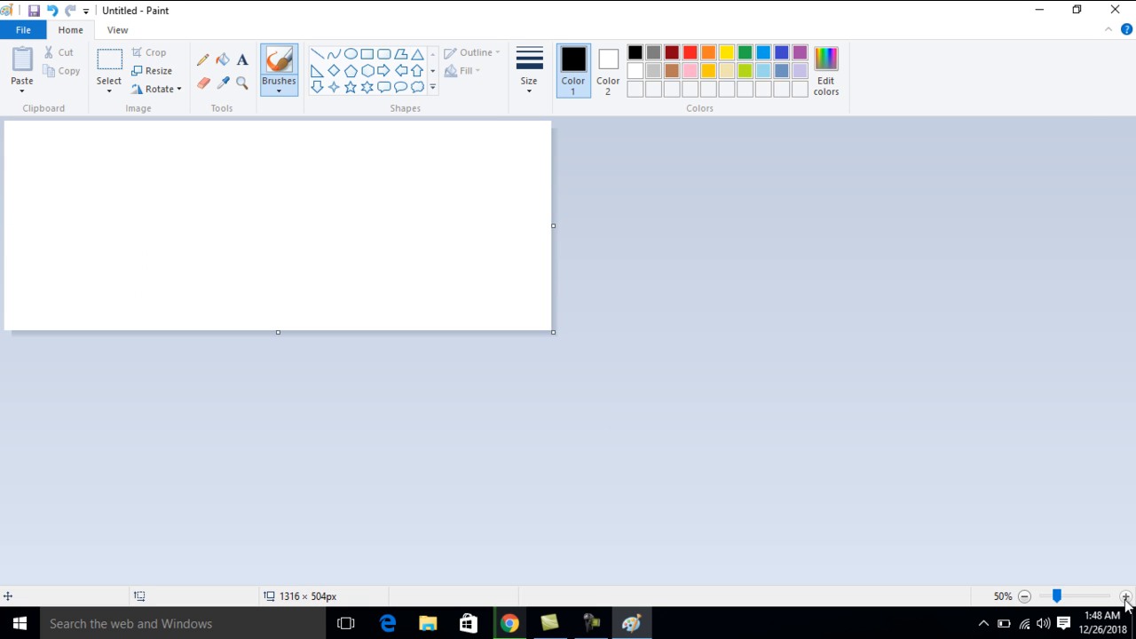
left_click(1125, 596)
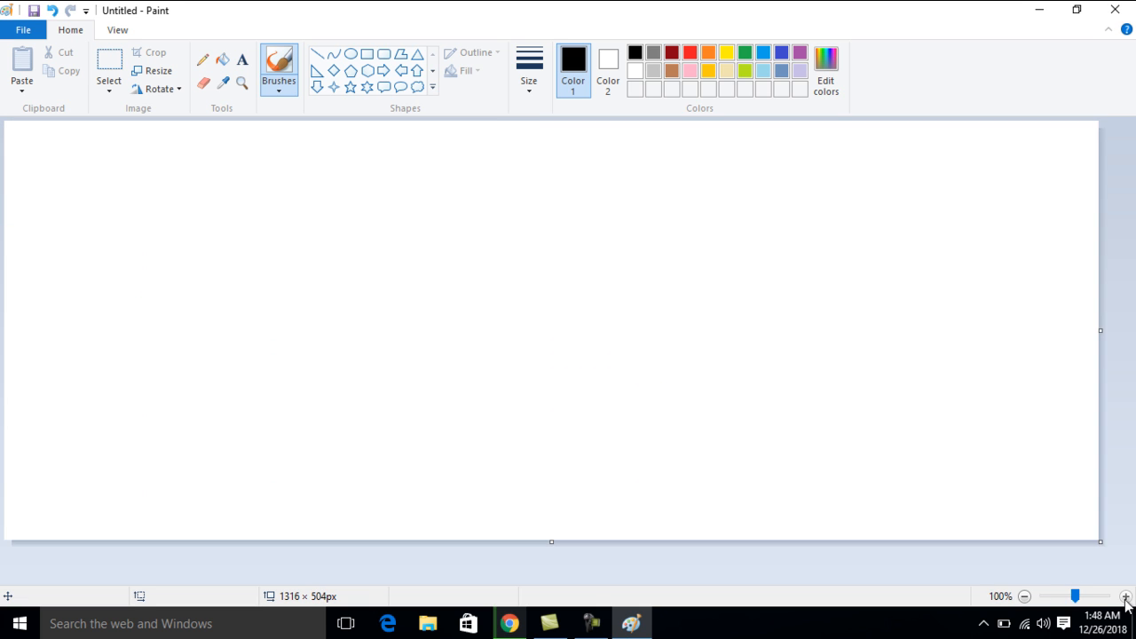
left_click(1025, 596)
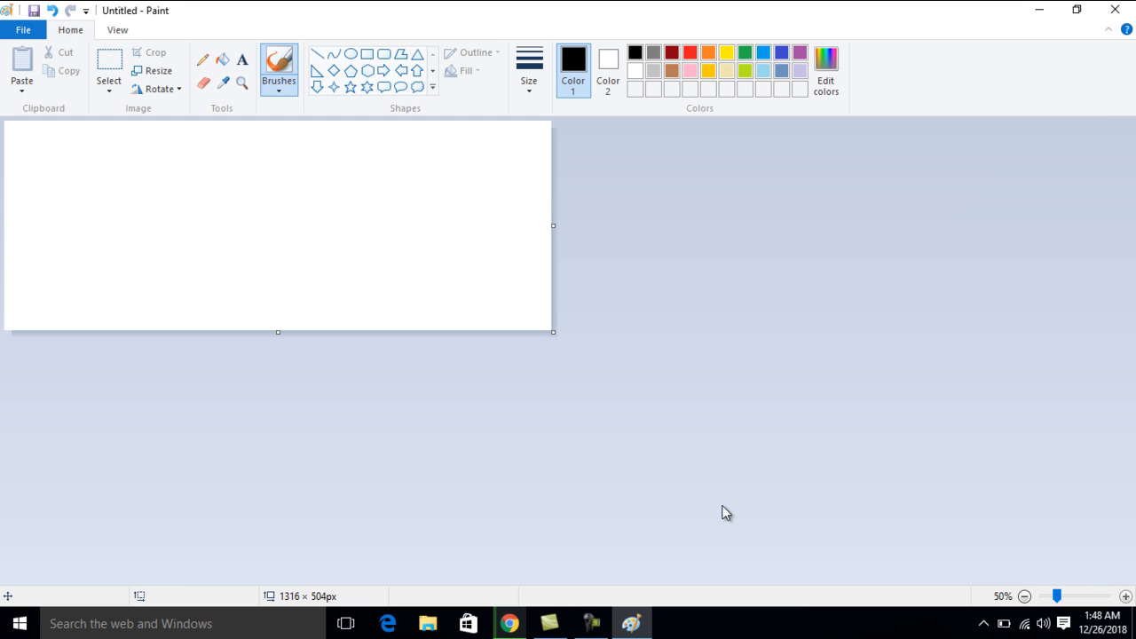
left_click_drag(553, 332, 536, 415)
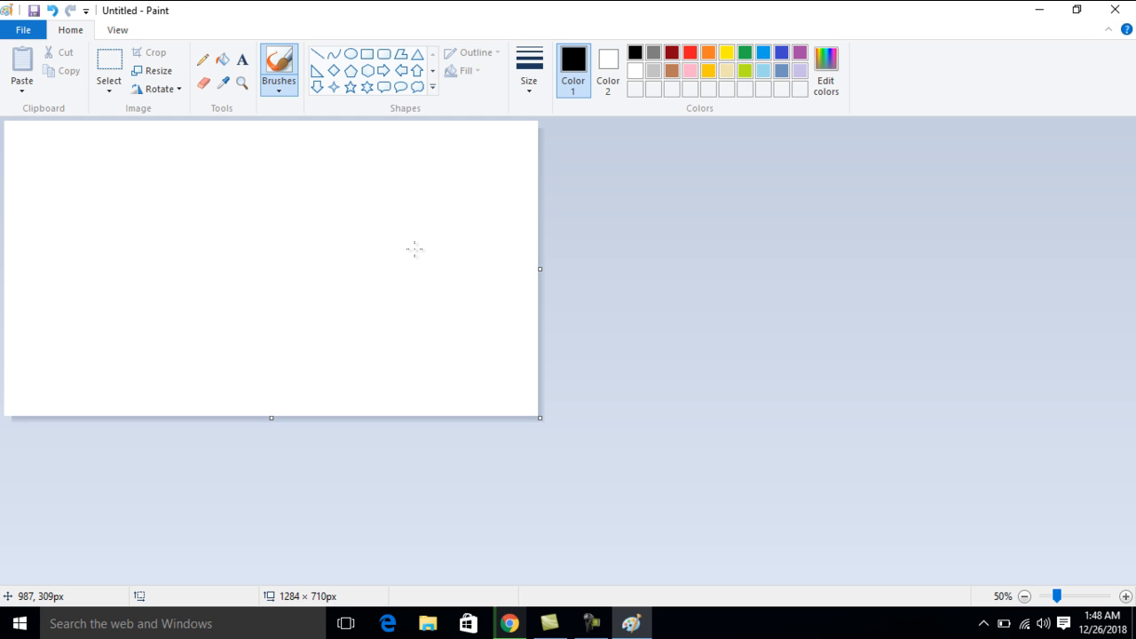
Fill the whole canvas background with the gold palette color
left_click(223, 64)
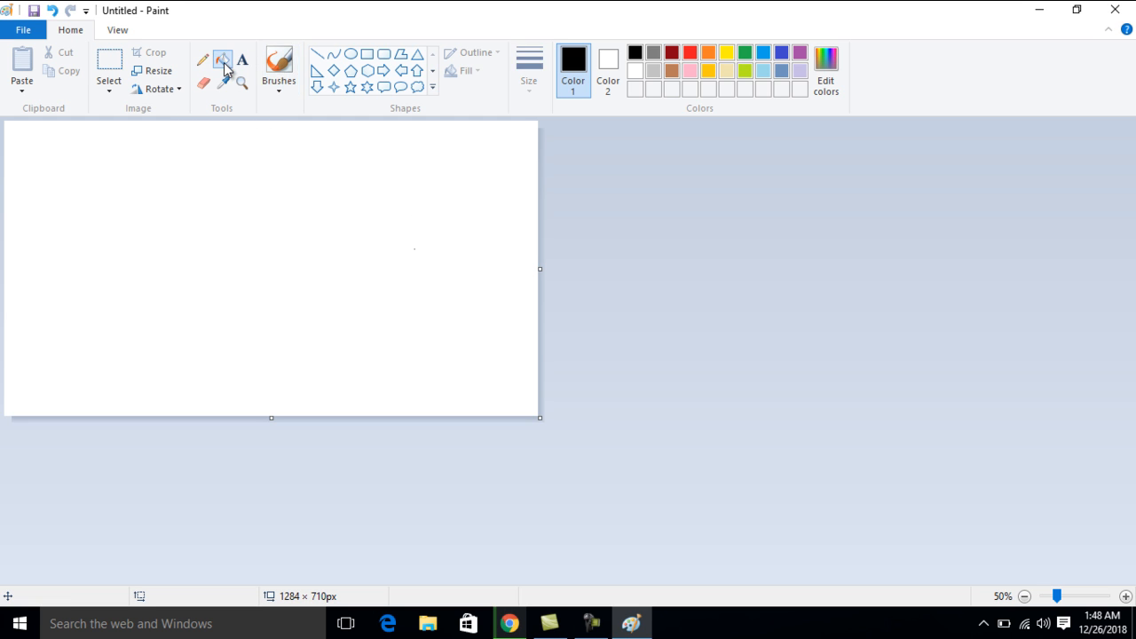
left_click(710, 72)
left_click(475, 172)
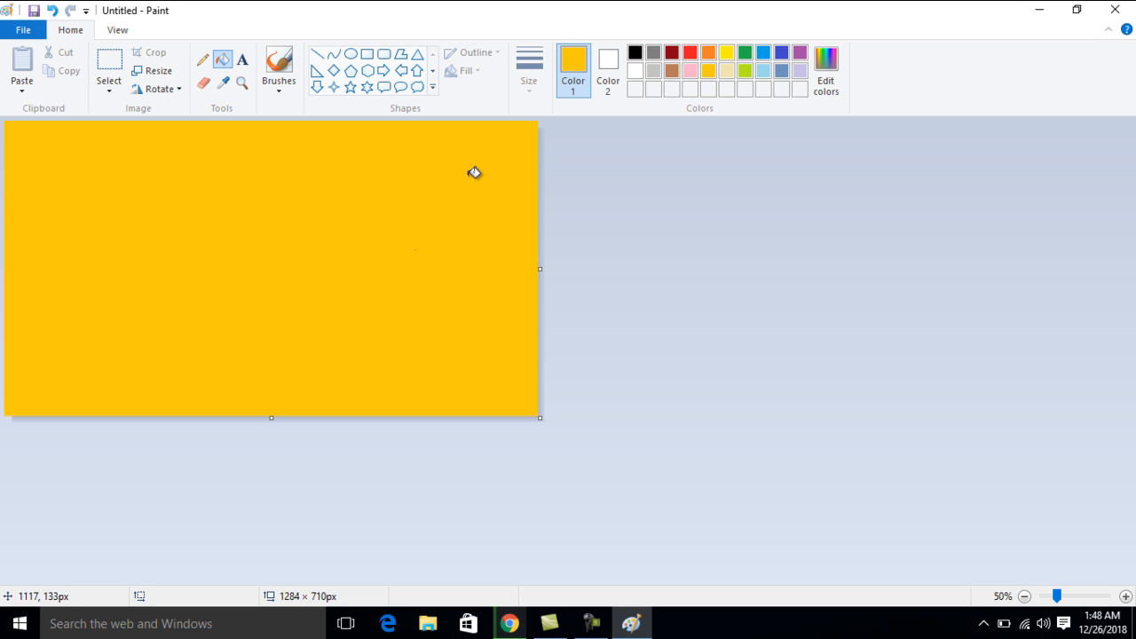
Add a text box near the middle of the canvas with the black text "How to make thumail in 1 mint"
left_click(241, 59)
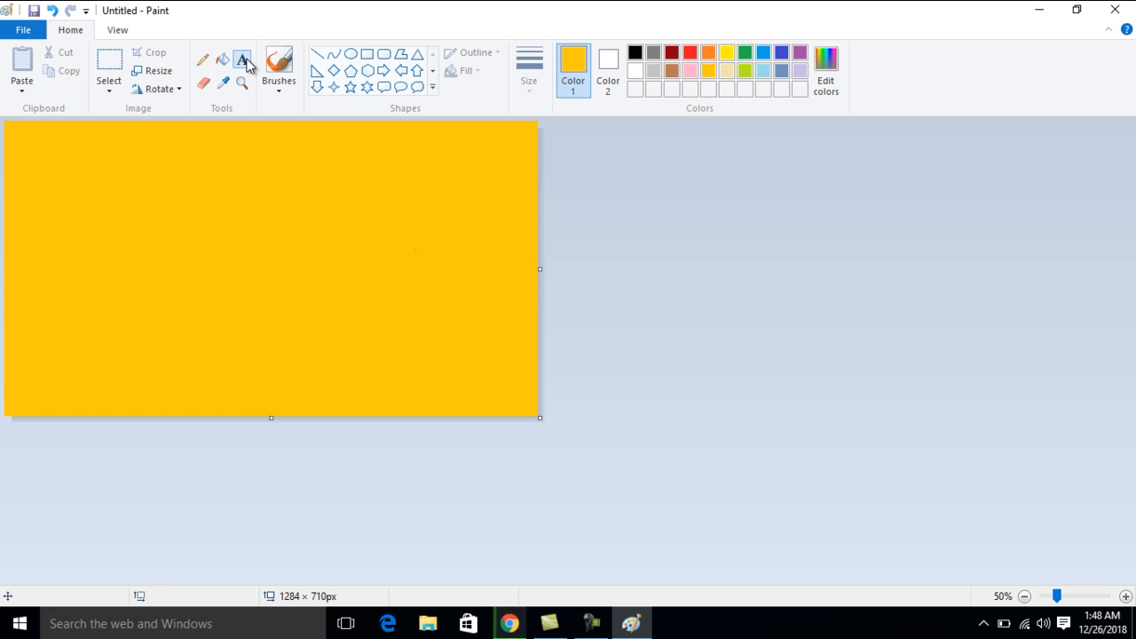
left_click(223, 230)
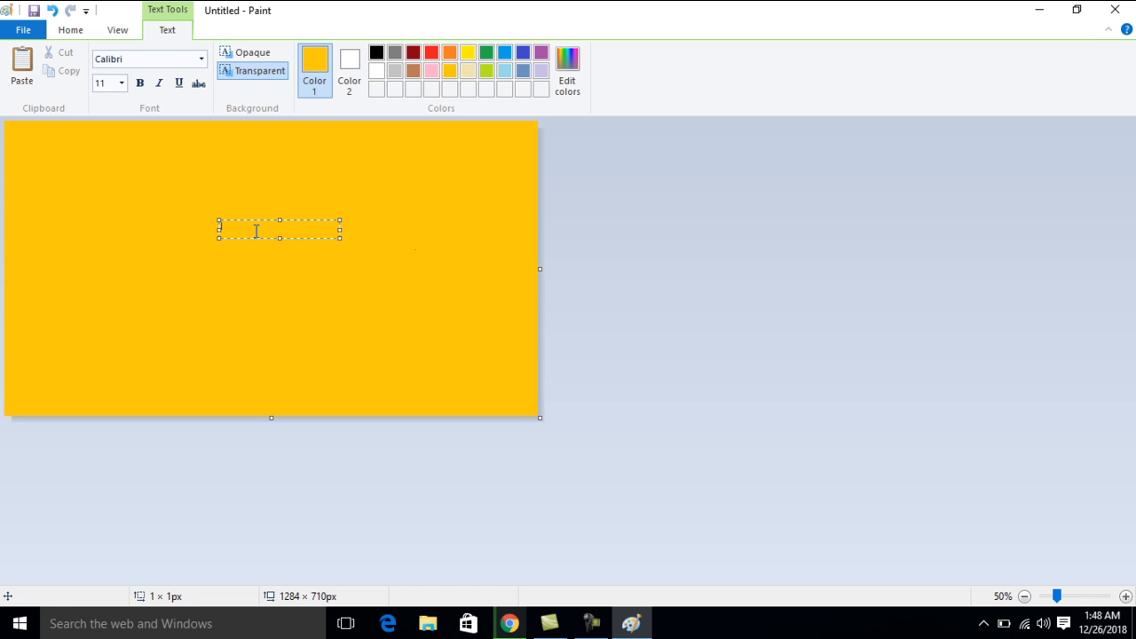
left_click(377, 52)
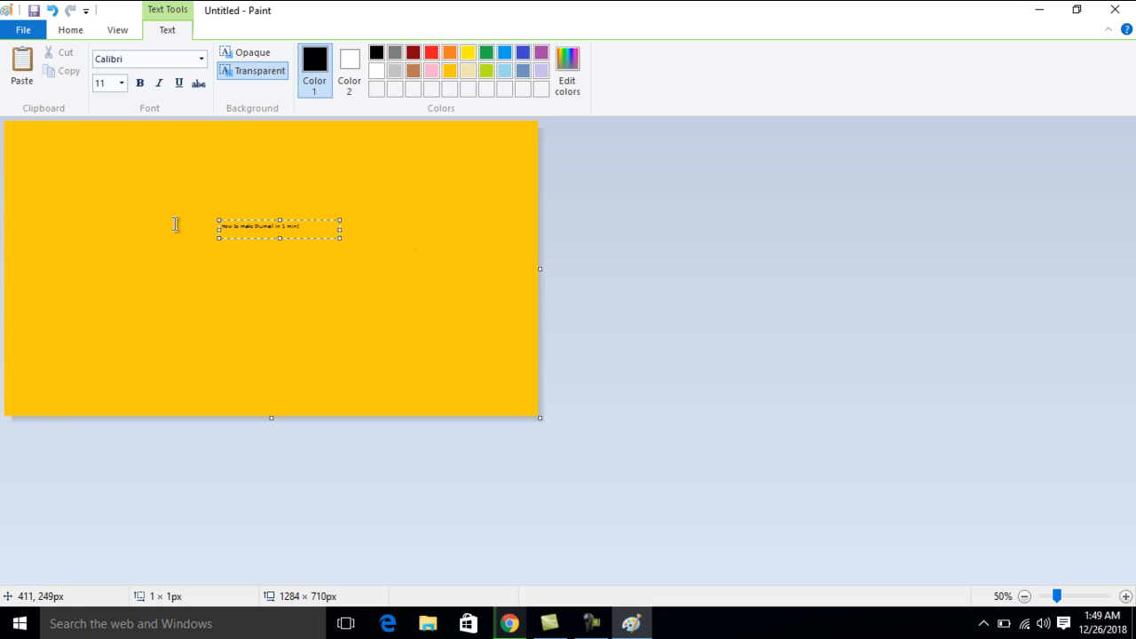
Enlarge the text box to about 484 × 273 px so it spans most of the canvas
left_click_drag(217, 241, 58, 348)
left_click_drag(339, 348, 456, 378)
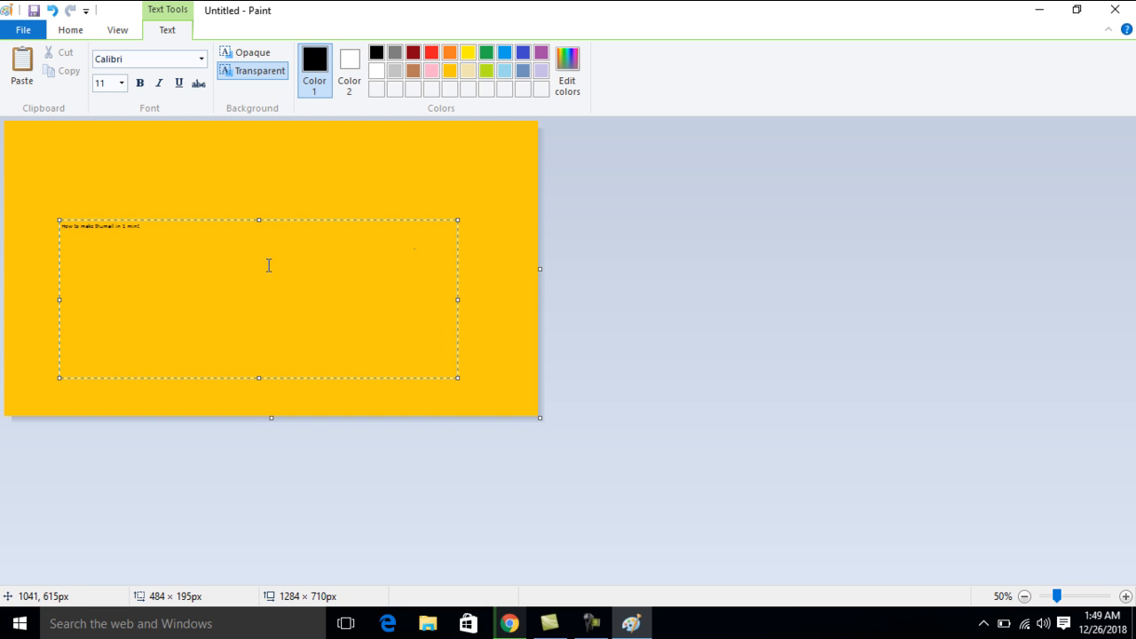
left_click_drag(258, 220, 257, 154)
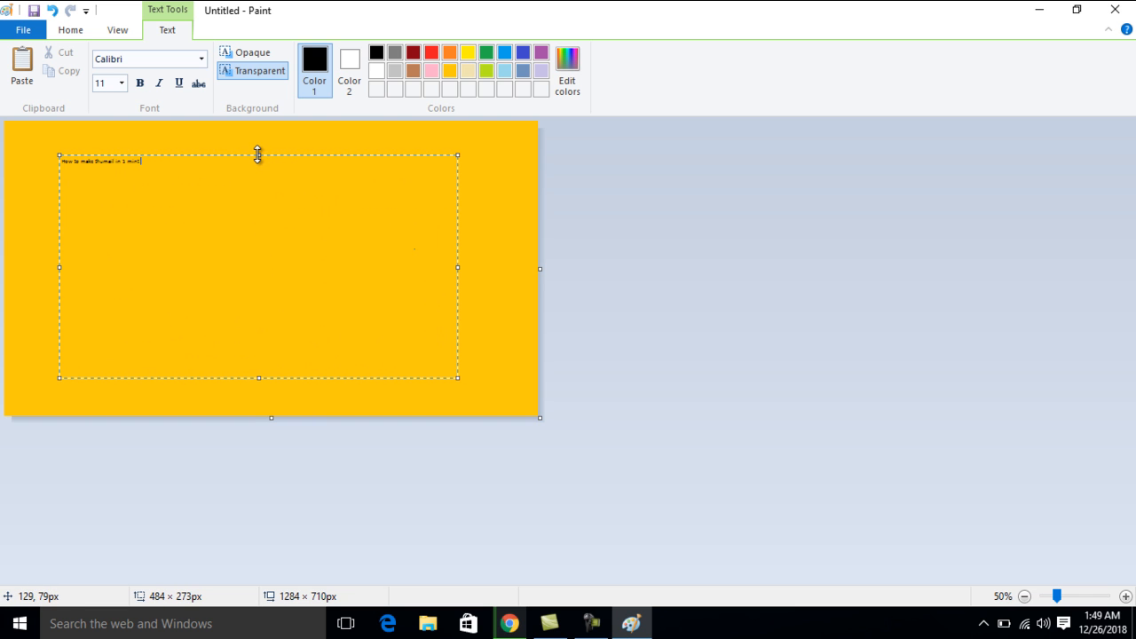
Set all of the title text to the Fixedsys font at size 72
key("ctrl+a")
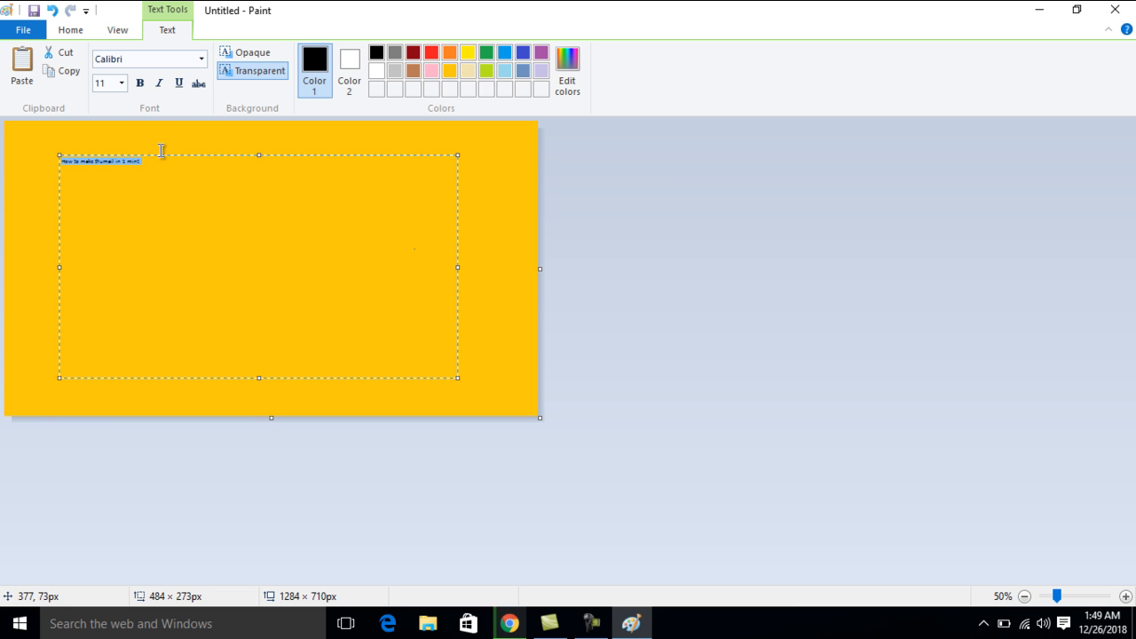
left_click(201, 60)
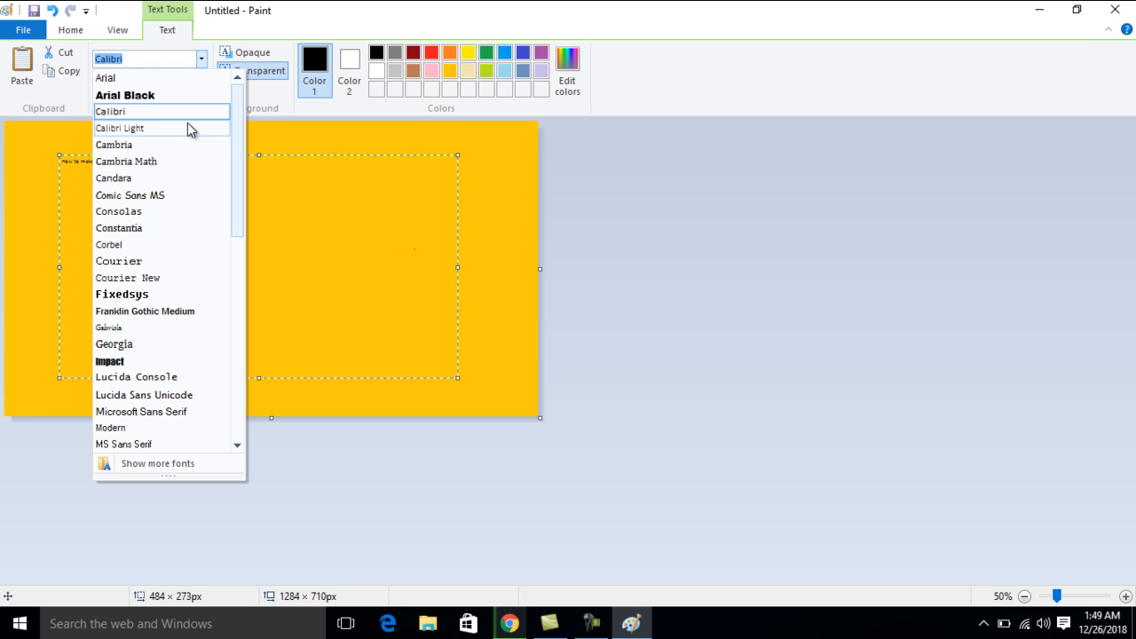
left_click(176, 294)
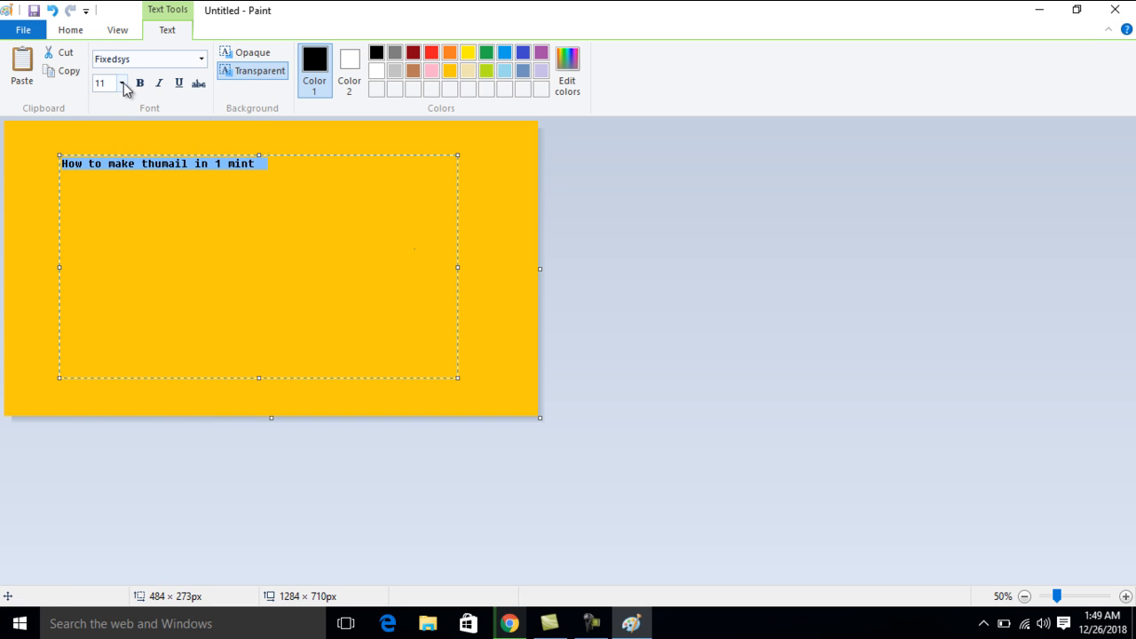
left_click(121, 83)
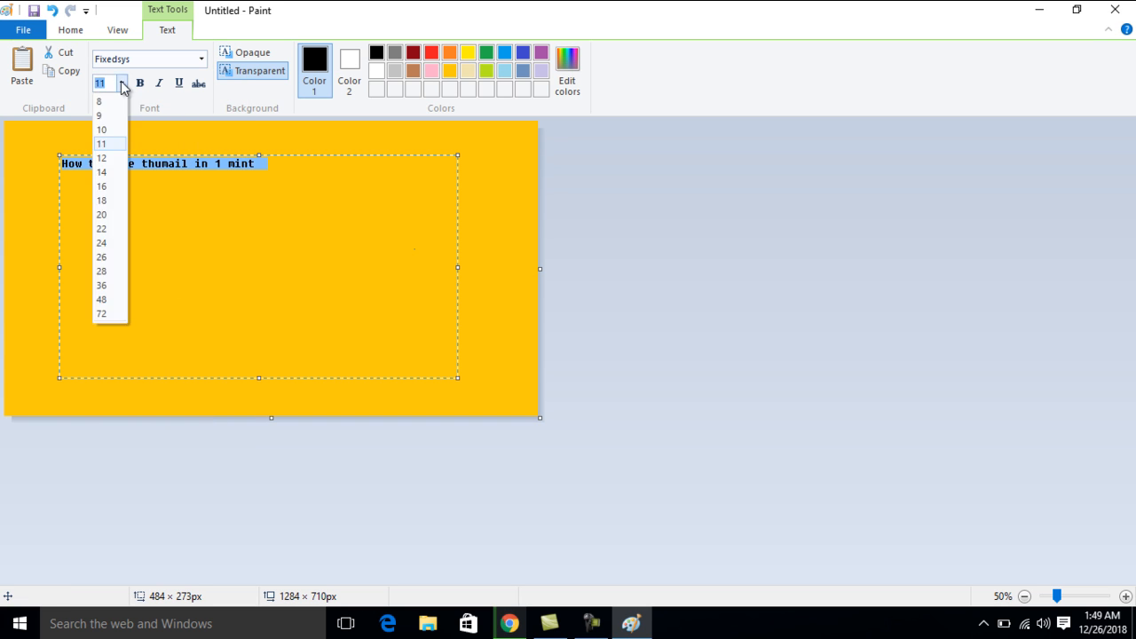
left_click(106, 314)
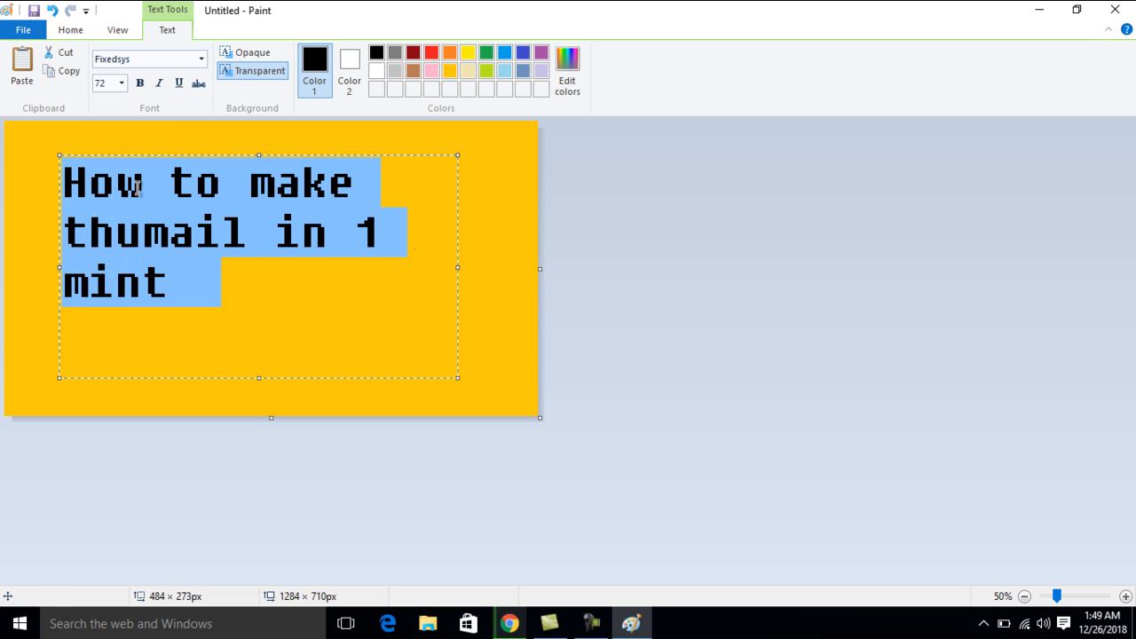
Change the selected title text's font to Arial Black
left_click(203, 58)
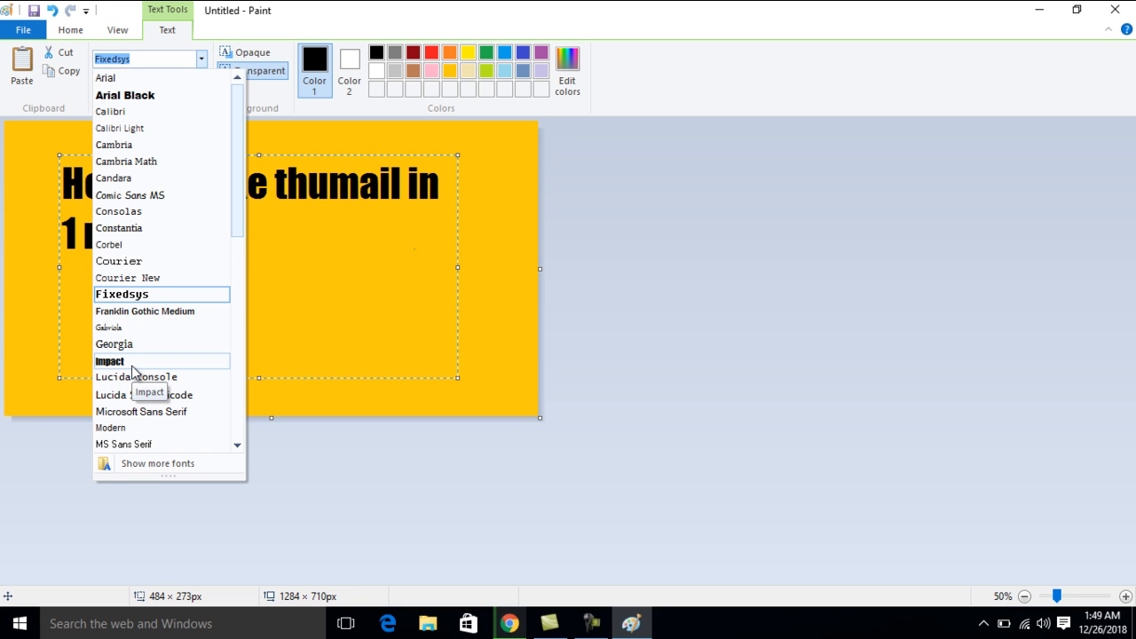
left_click(146, 96)
left_click(216, 301)
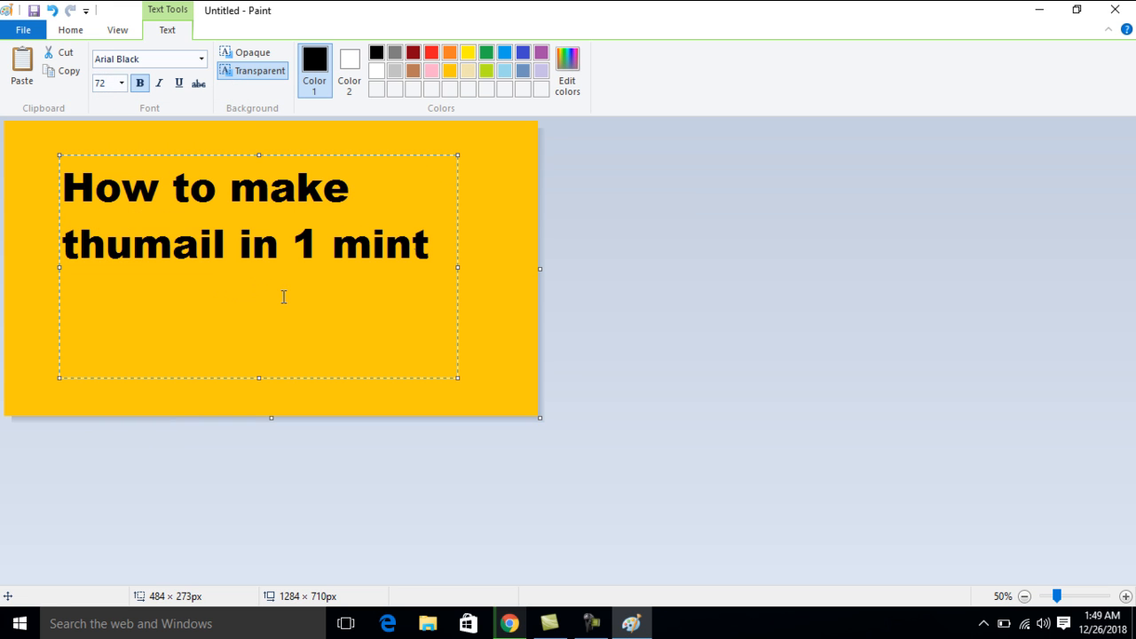
Add the line "in urdu" below the existing title text and commit the text to the canvas
left_click(436, 258)
key("Return")
type("in urdu")
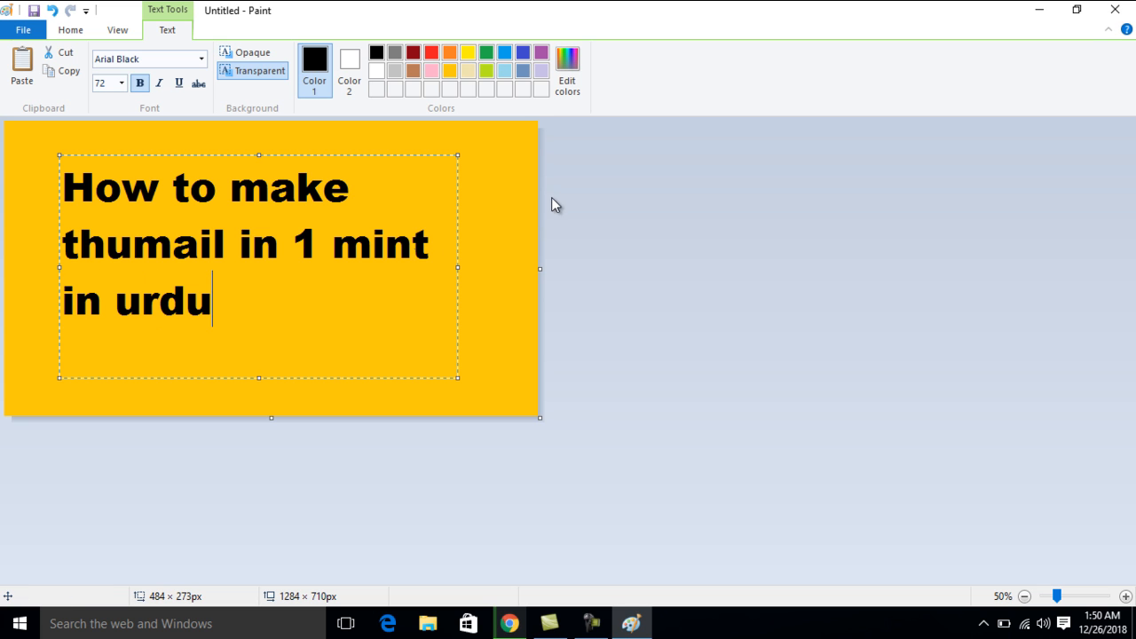
left_click(496, 237)
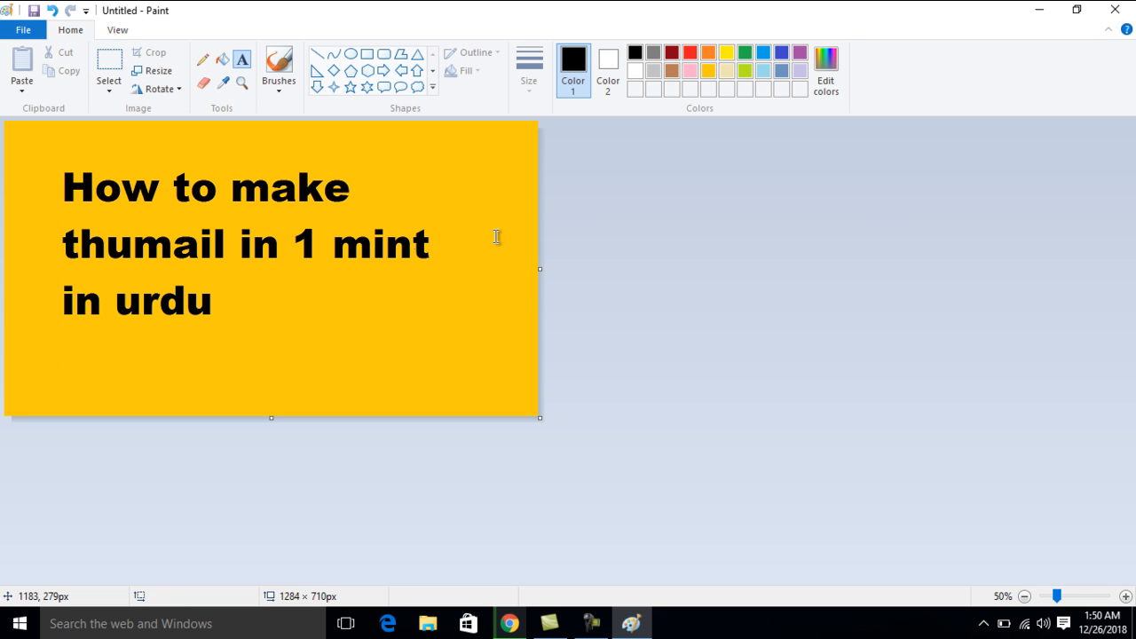
Save the thumbnail to the Desktop as a PNG named "how to make thumnail in i mint"
key("ctrl+s")
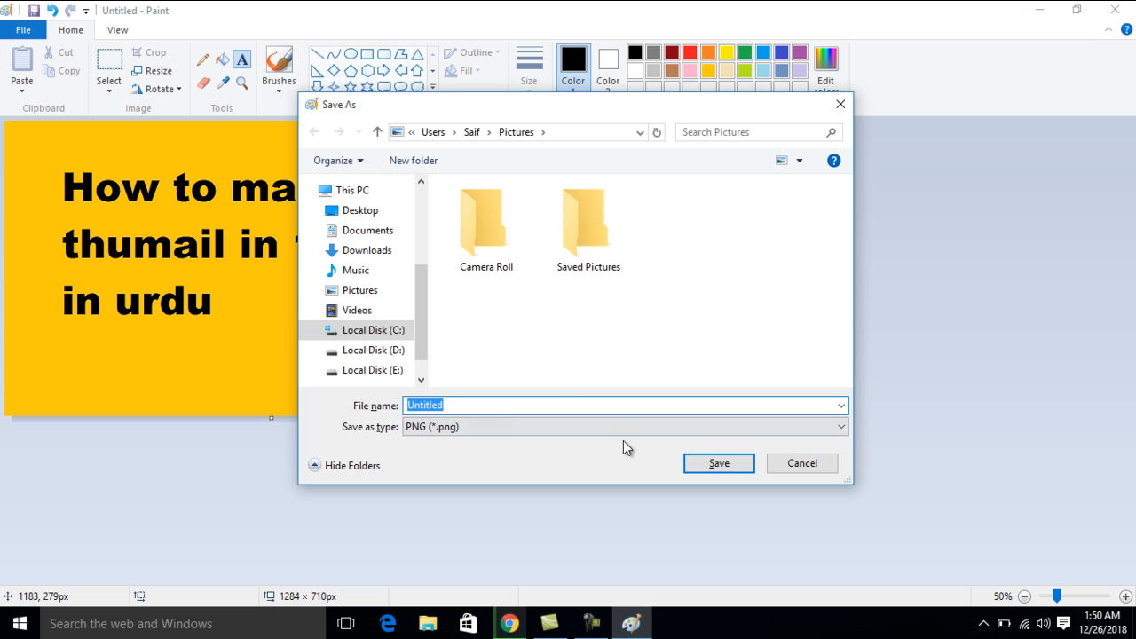
key("BackSpace")
type("how to make thuman")
key("BackSpace")
key("BackSpace")
key("BackSpace")
type("m")
type("nail in i mint")
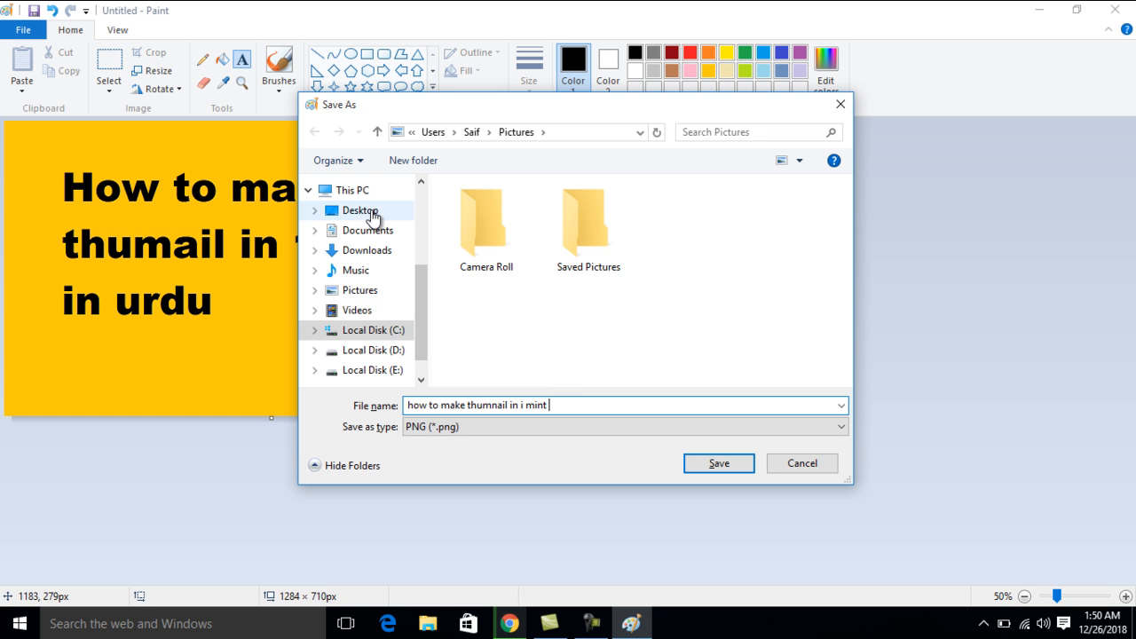
left_click(371, 214)
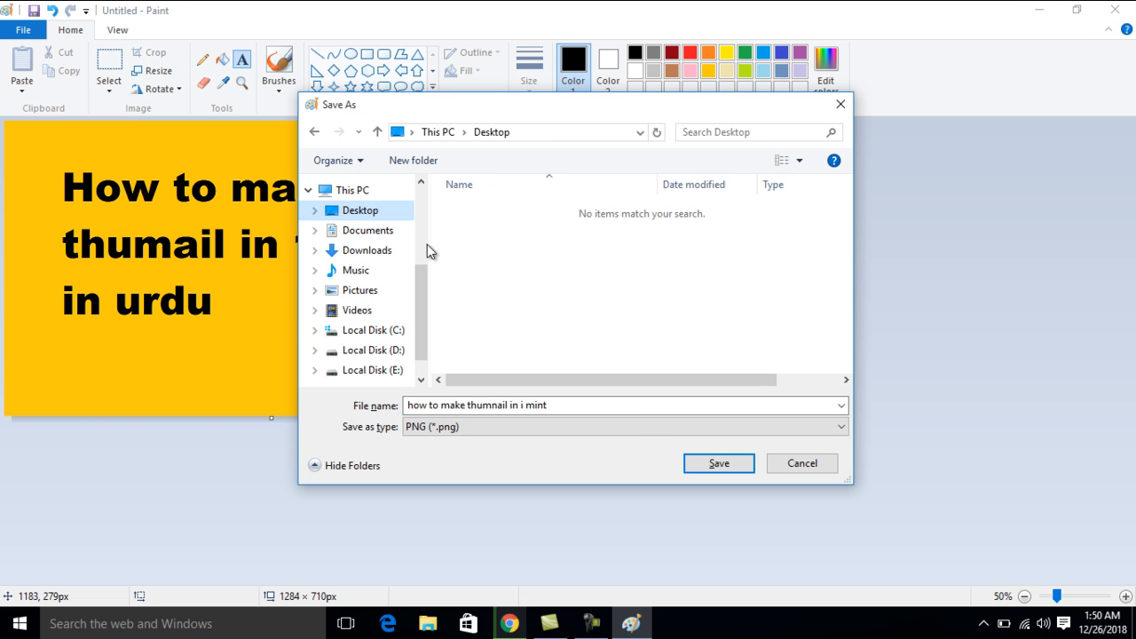
left_click(698, 464)
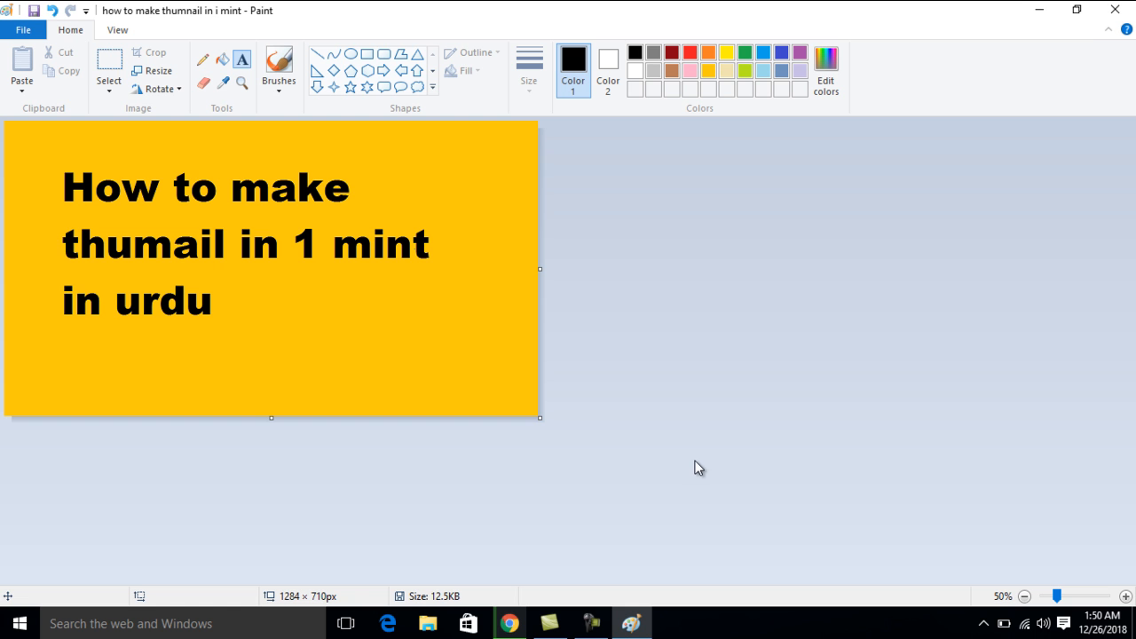
Minimize the open windows, view the saved thumbnail image from the desktop in Photos, and close it
left_click(1037, 9)
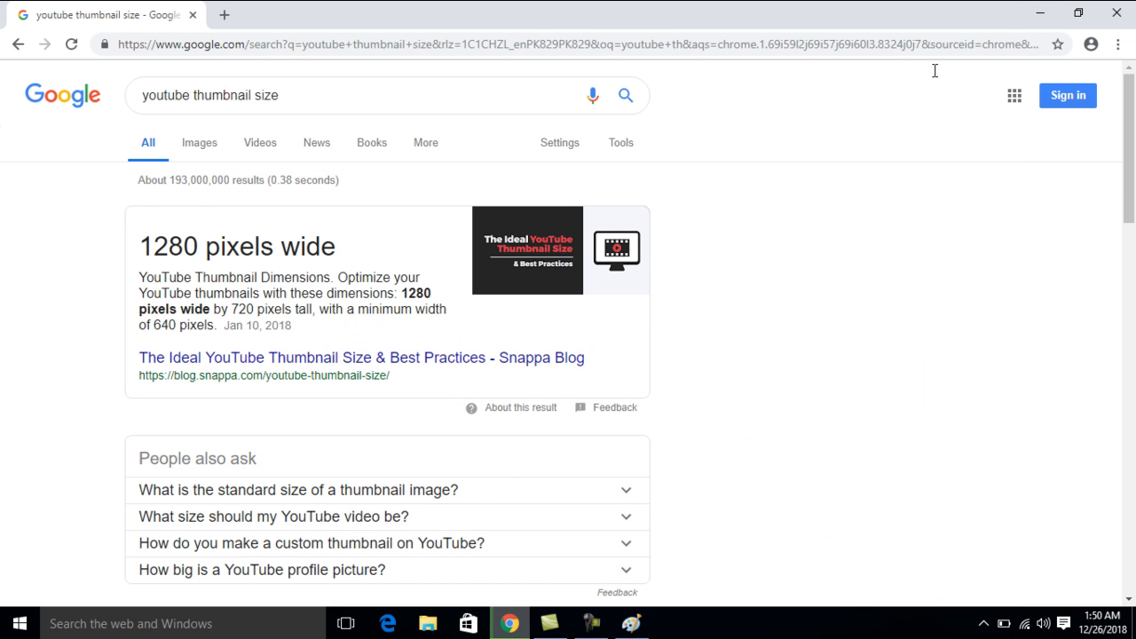
left_click(1040, 11)
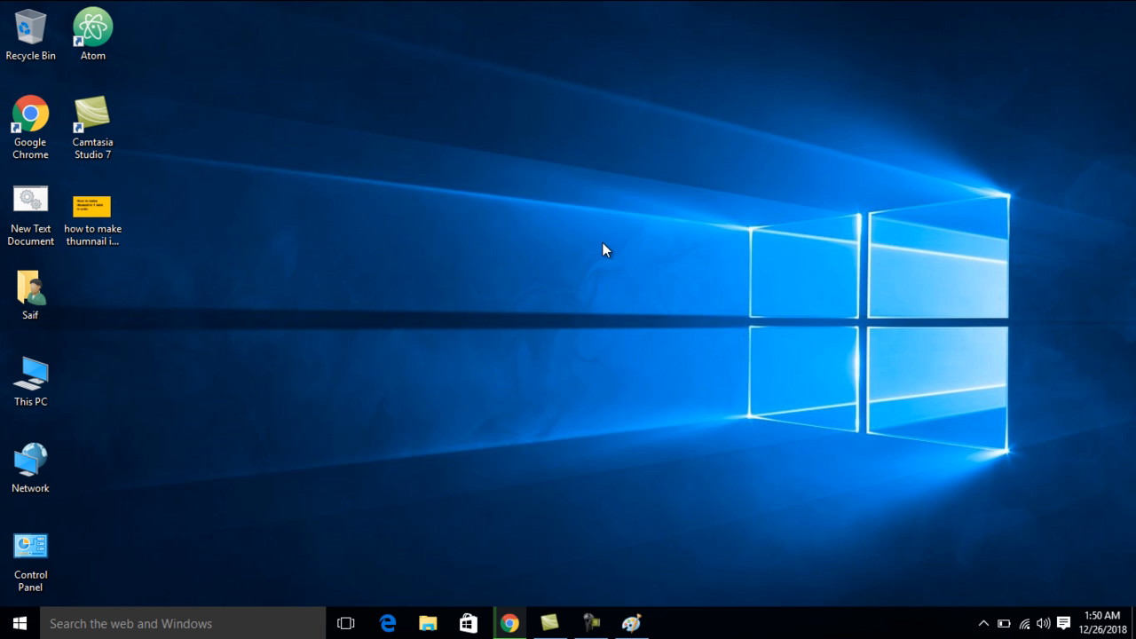
double_click(112, 216)
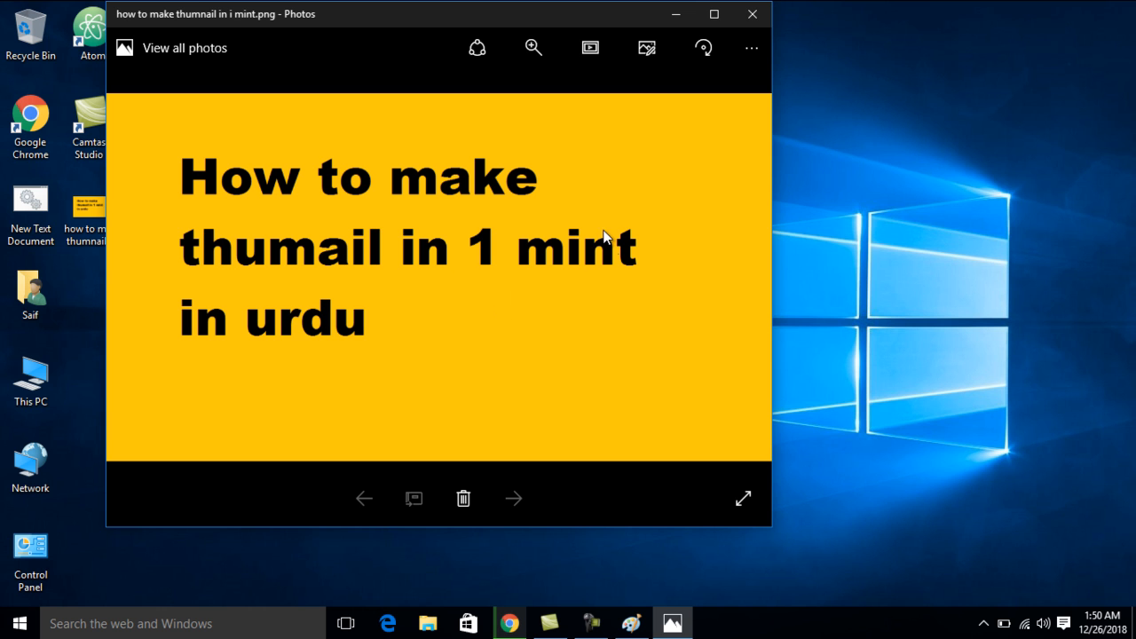
left_click(750, 16)
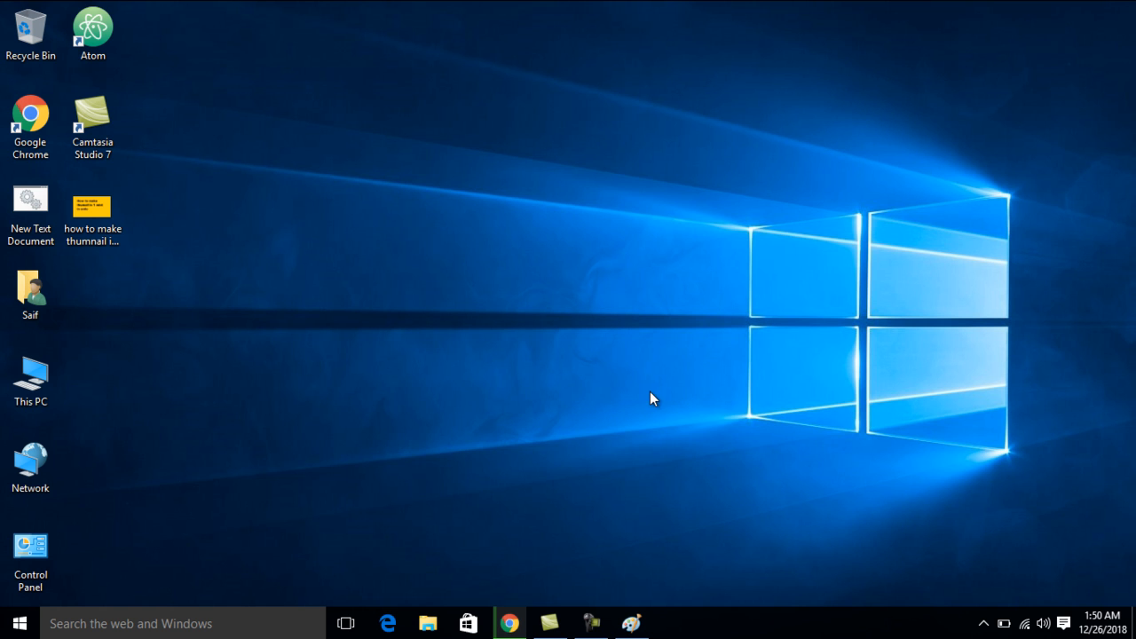
left_click(591, 623)
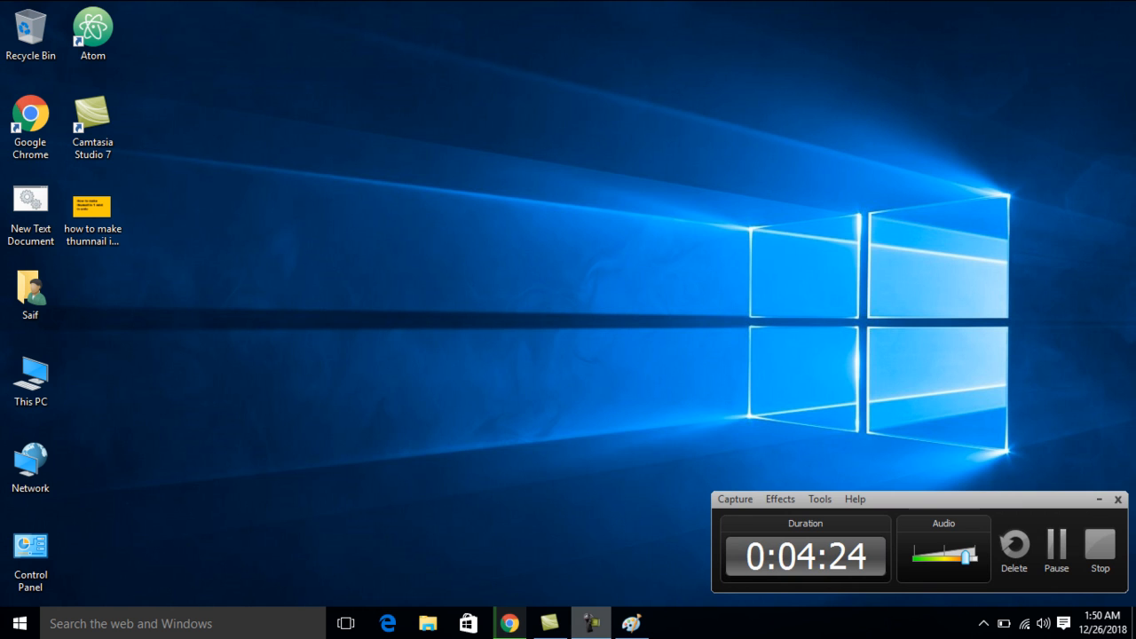